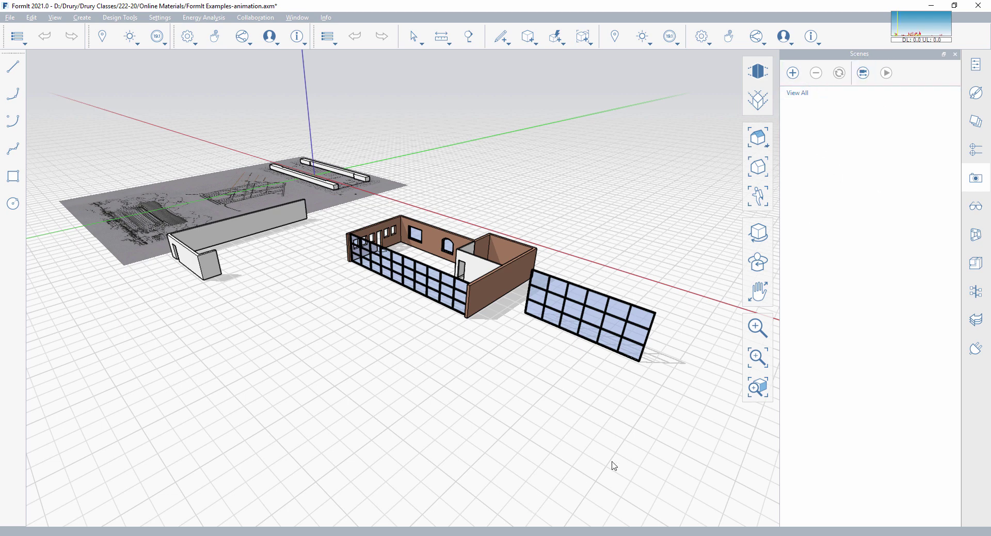
# Step: Reframe the overview of the whole model from a lower angle and update the View All scene with that camera view
pyautogui.moveTo(571, 399); pyautogui.dragTo(498, 363, button='middle')
pyautogui.moveTo(436, 365)
pyautogui.mouseDown(button='middle')
pyautogui.moveTo(443, 370)
pyautogui.moveTo(422, 363)
pyautogui.mouseUp(button='middle')
pyautogui.click(800, 94)
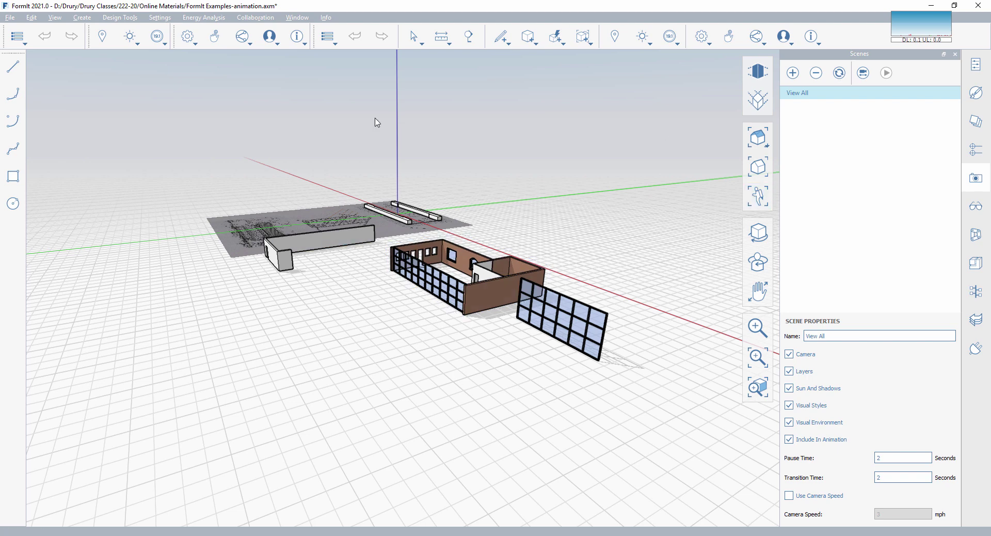
pyautogui.click(840, 75)
# Step: Add a scene with a close, low view along the glazed wall past the brick end wall, and name it Wall View
pyautogui.scroll(8, 401, 310)
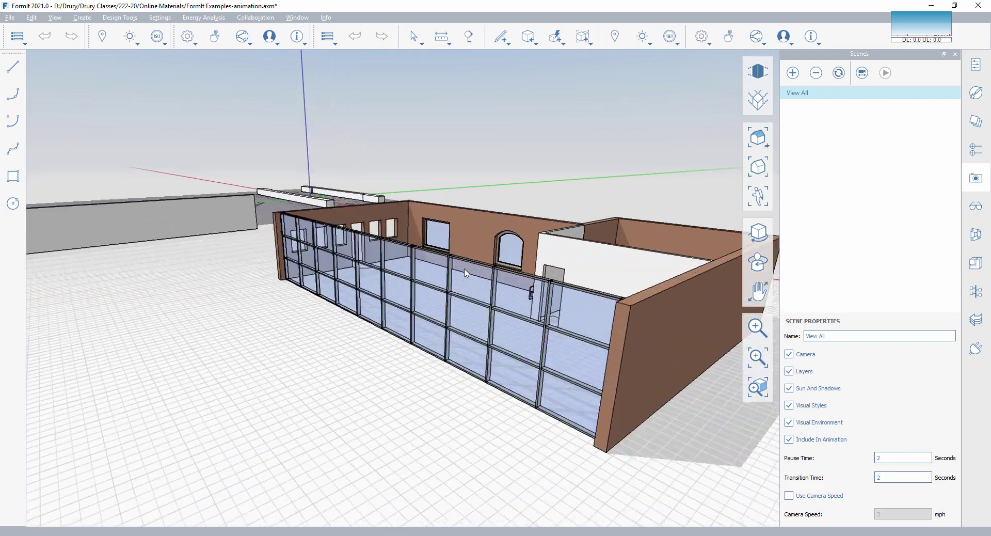
pyautogui.moveTo(430, 337); pyautogui.dragTo(374, 286, button='middle')
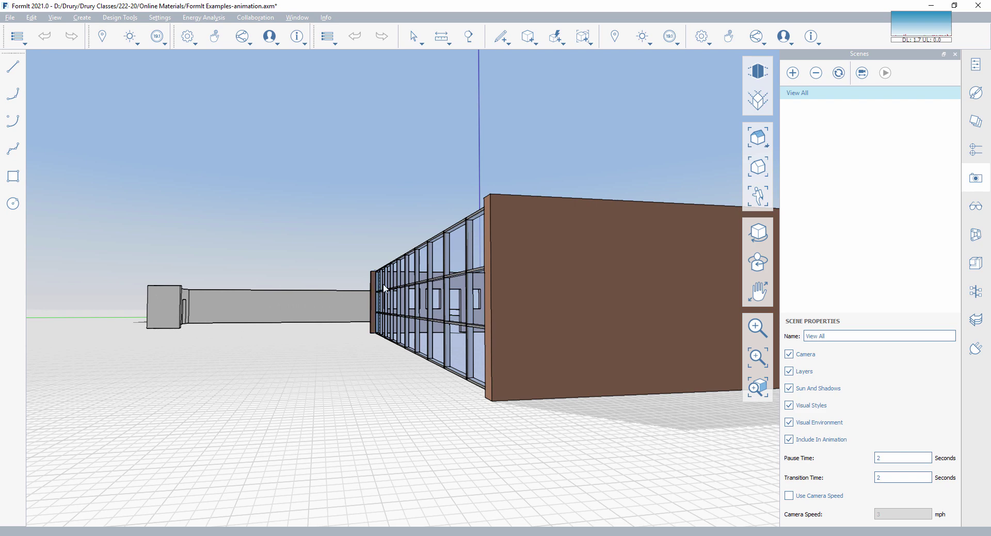
pyautogui.click(793, 73)
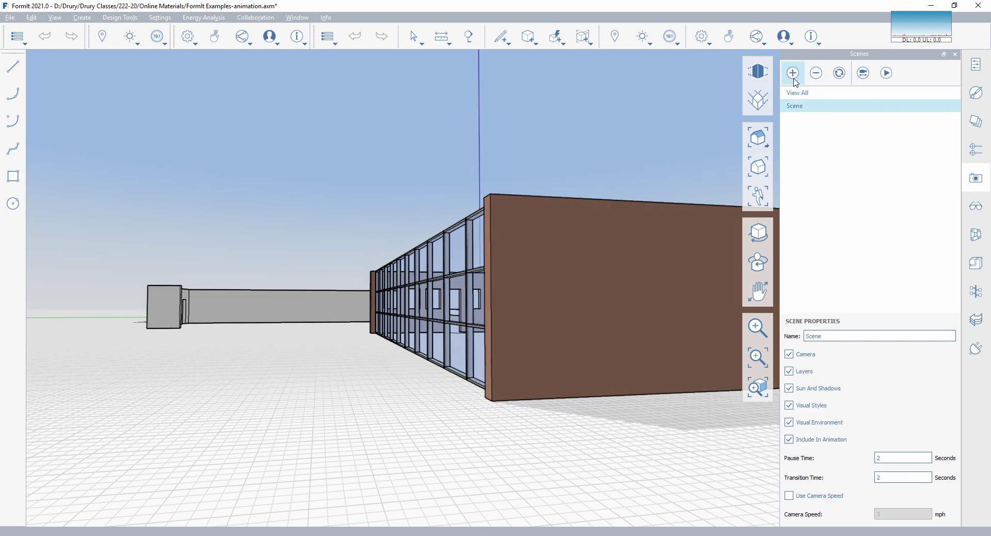
pyautogui.click(804, 108)
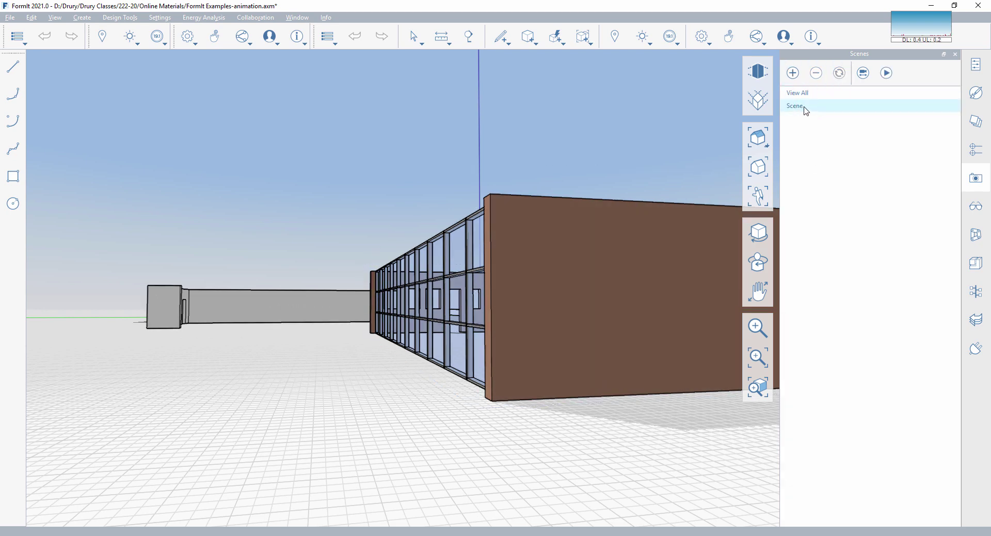
pyautogui.click(804, 109)
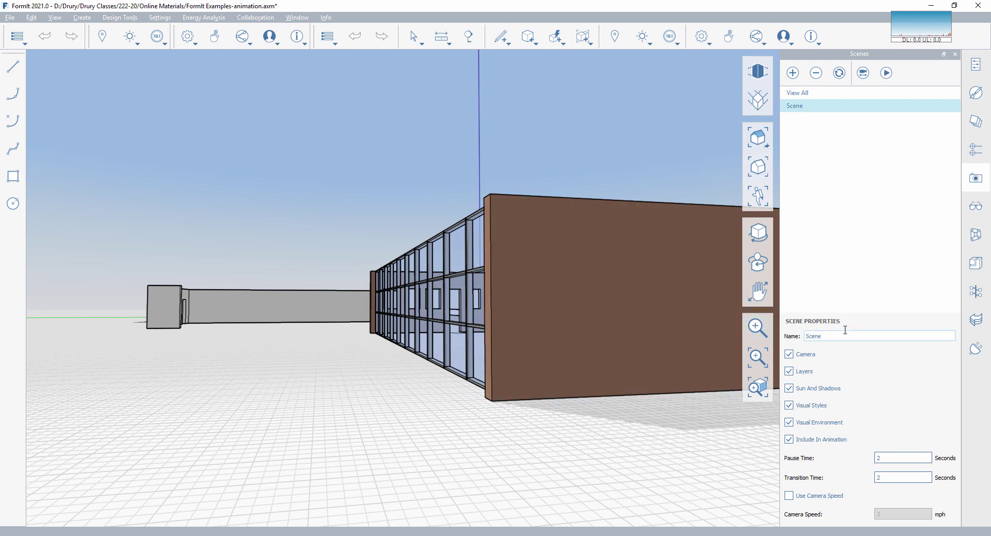
pyautogui.moveTo(841, 337); pyautogui.dragTo(793, 334)
pyautogui.write('Wall View')
pyautogui.press('Return')
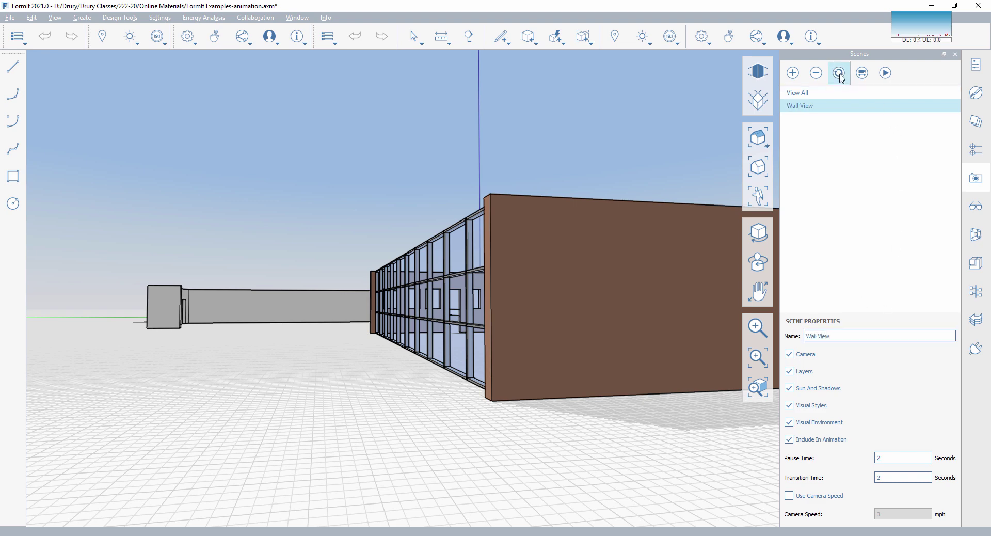
# Step: Check the camera transitions by switching back and forth between the View All and Wall View scenes
pyautogui.click(799, 94)
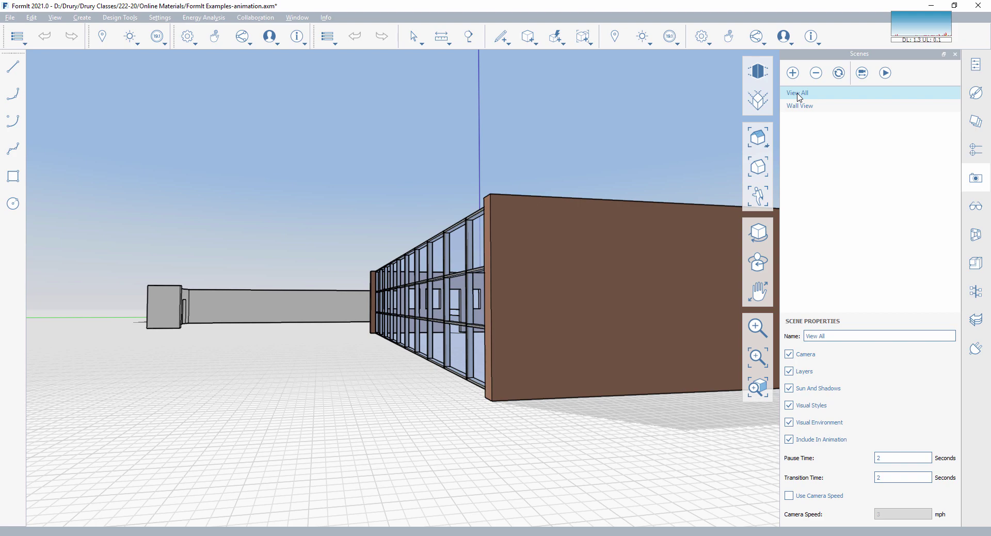
pyautogui.click(798, 95)
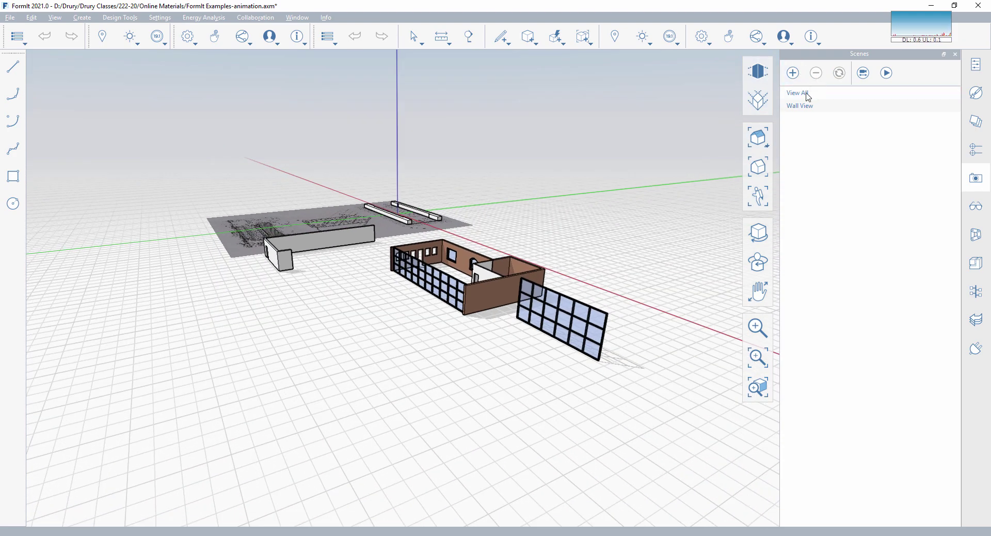
pyautogui.click(806, 108)
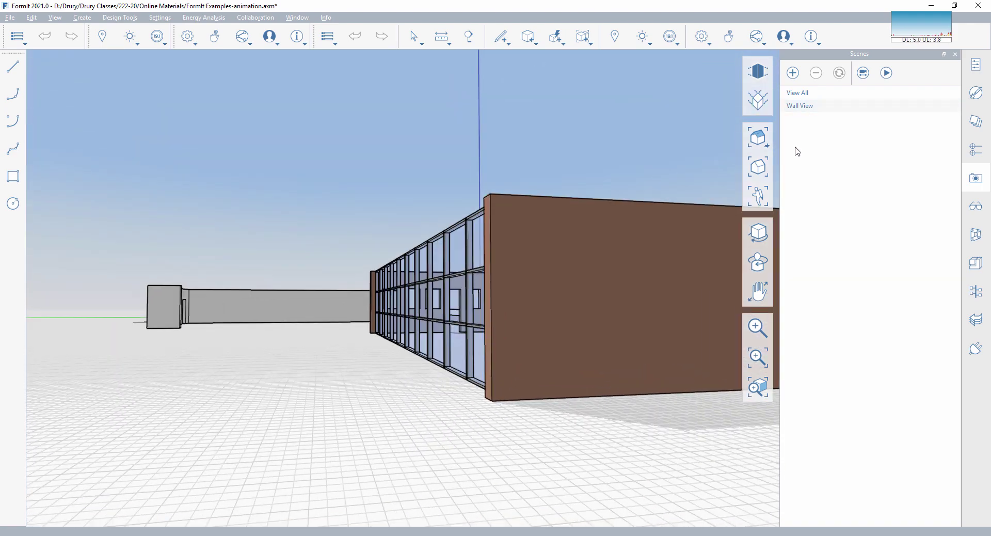
pyautogui.click(798, 94)
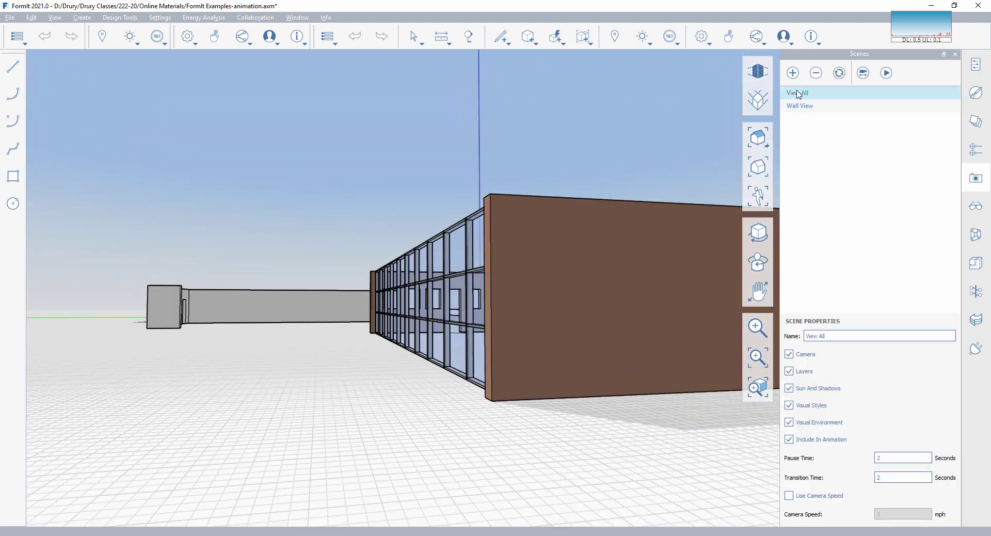
pyautogui.click(798, 93)
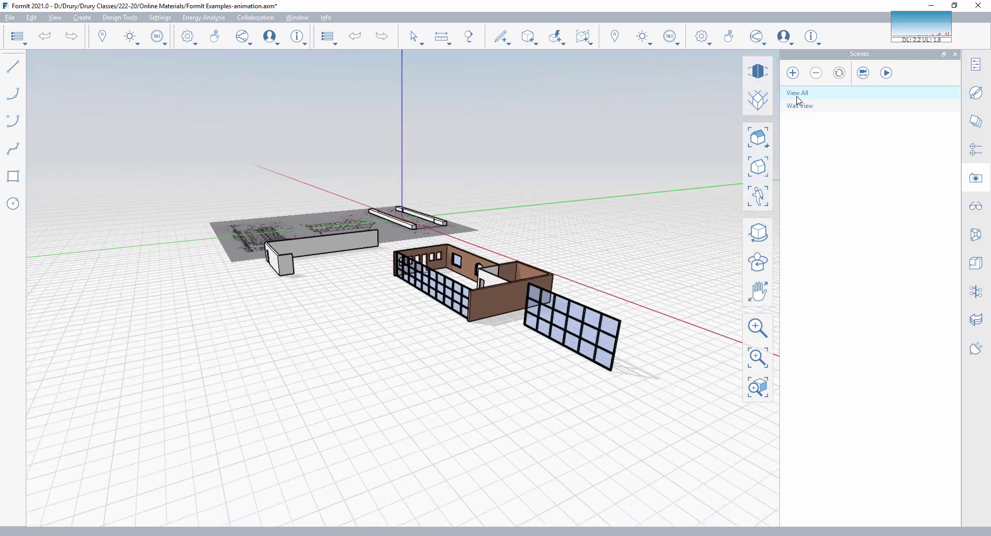
pyautogui.click(798, 106)
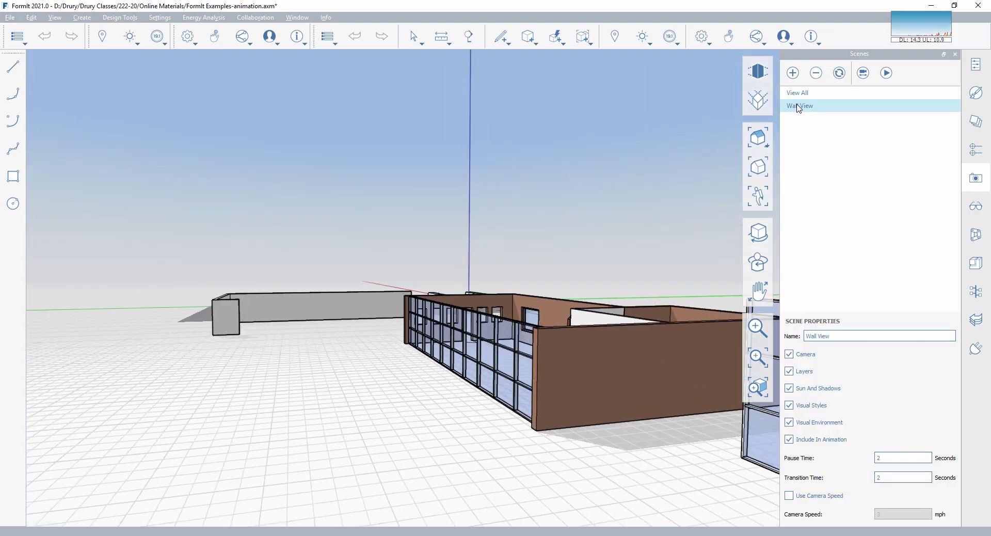
# Step: Add a scene named End of Wall and reframe its view on the glazed wall's far end beside the brick wall
pyautogui.click(794, 73)
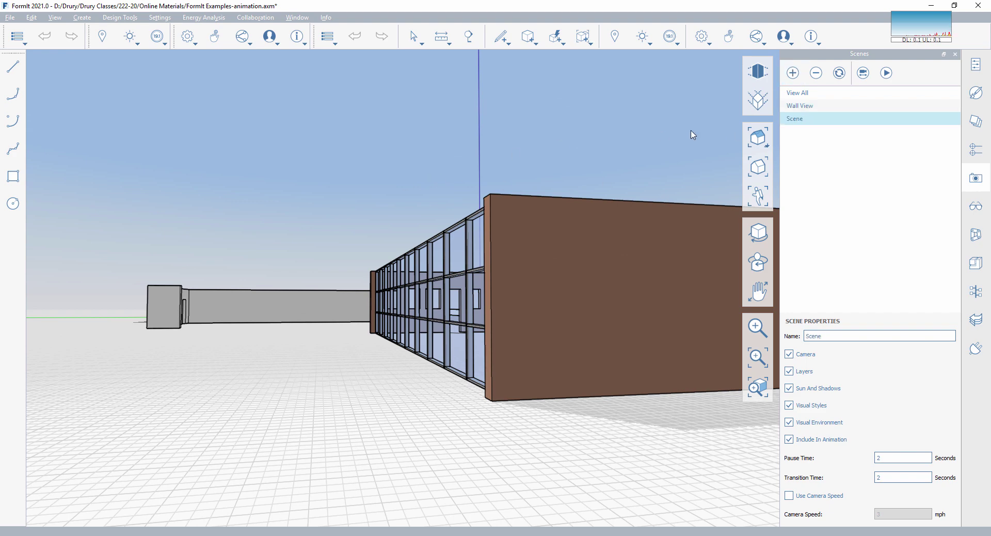
pyautogui.doubleClick(841, 334)
pyautogui.doubleClick(803, 335)
pyautogui.write('En')
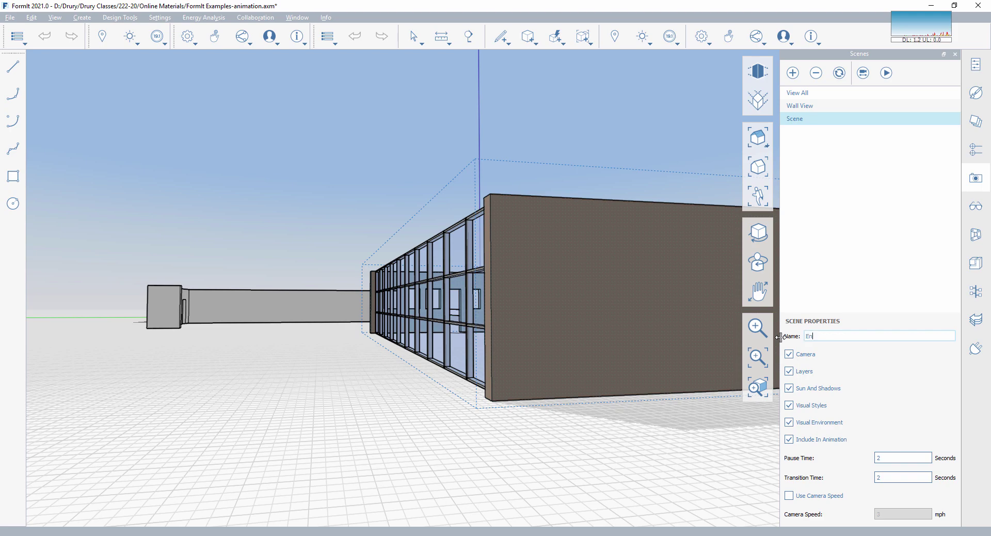
pyautogui.write('d of Wall')
pyautogui.press('Return')
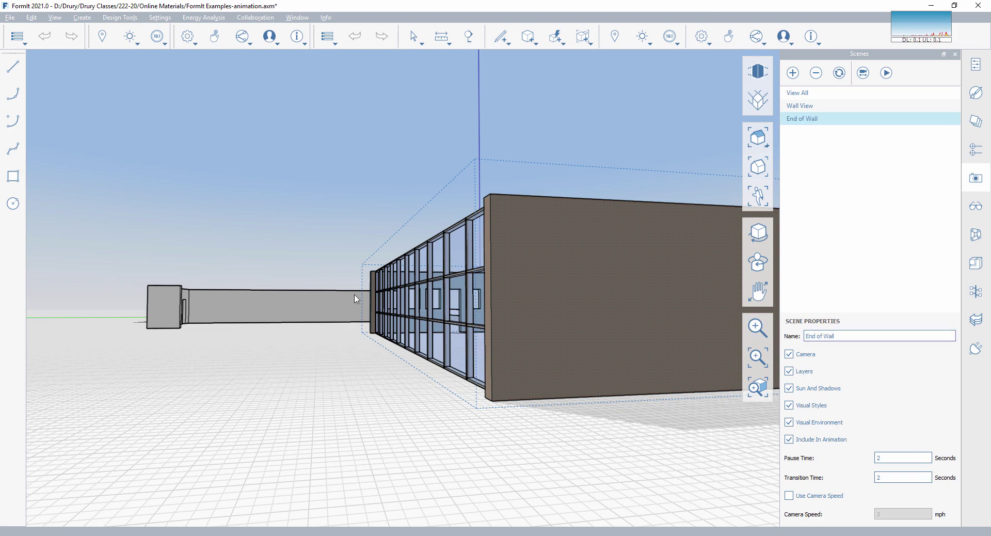
pyautogui.moveTo(309, 313); pyautogui.dragTo(577, 421, button='middle')
pyautogui.click(575, 423)
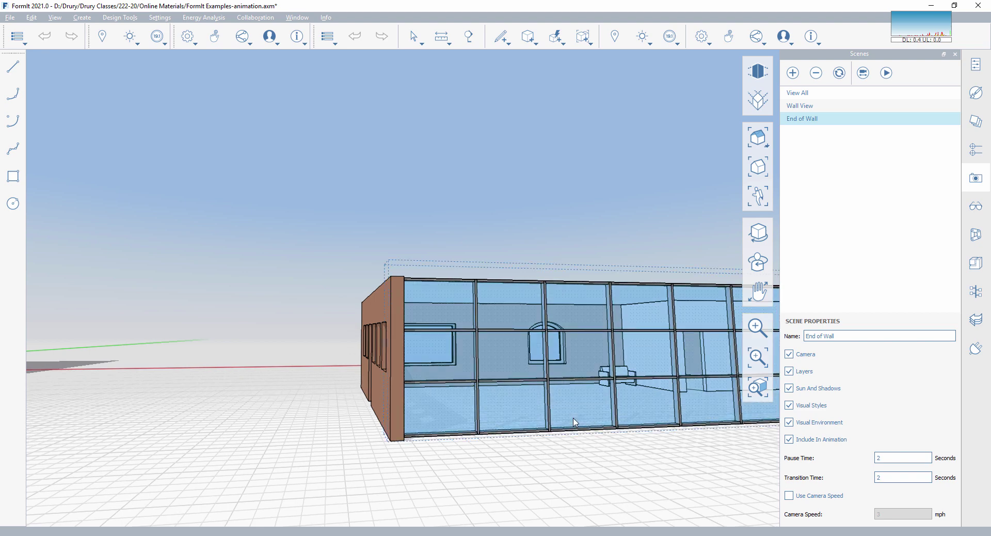
pyautogui.click(680, 82)
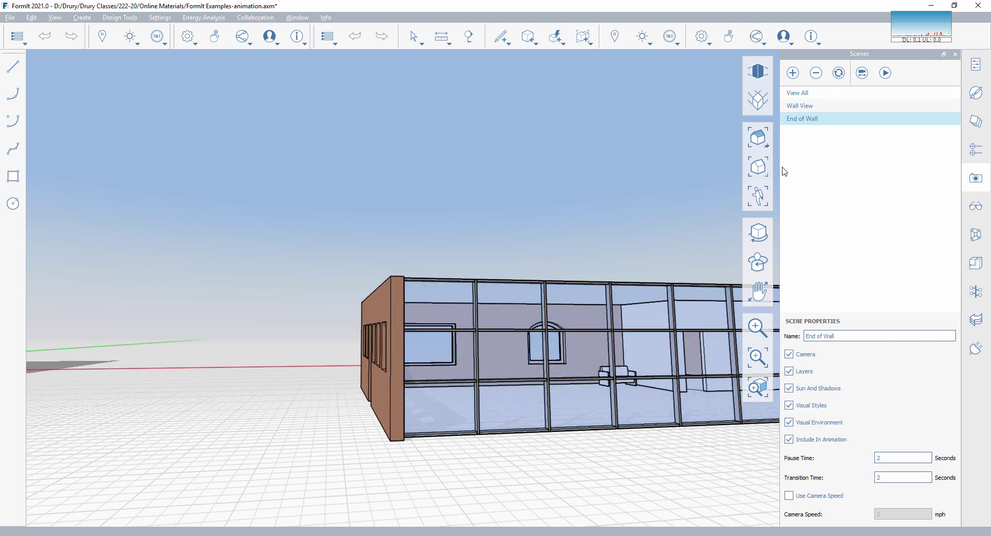
# Step: Play the scene animation, stop it, and return to the View All scene
pyautogui.click(887, 73)
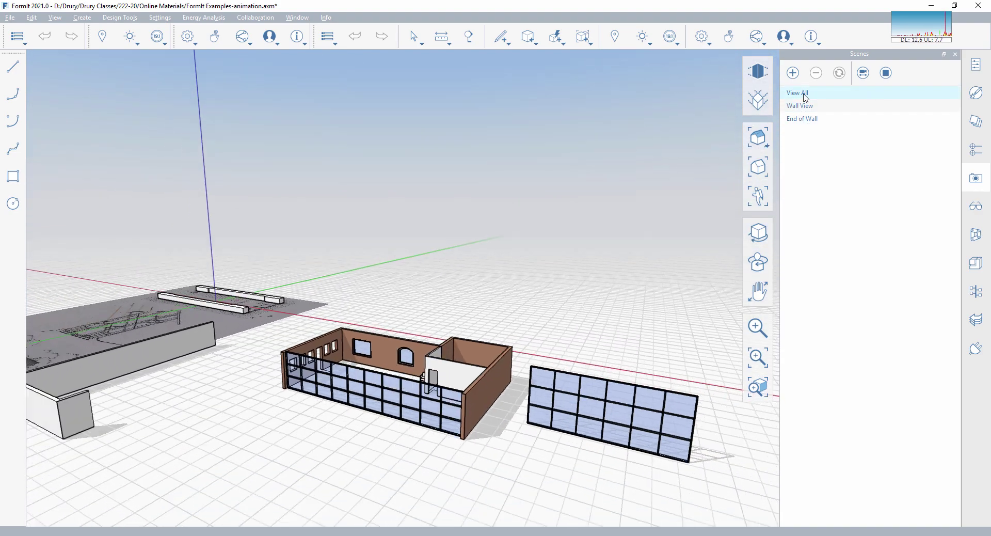
pyautogui.click(805, 96)
pyautogui.click(887, 74)
# Step: Set the Wall View scene's pause time to 0 seconds and its transition time to 4 seconds
pyautogui.click(815, 106)
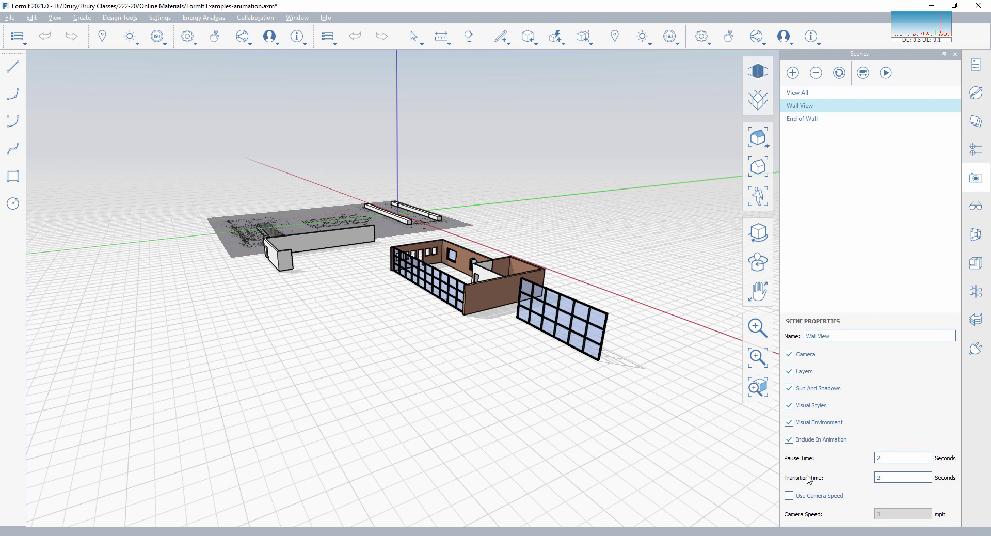
pyautogui.moveTo(885, 457); pyautogui.dragTo(873, 458)
pyautogui.write('0')
pyautogui.press('Tab')
pyautogui.write('4')
pyautogui.press('Tab')
# Step: Restore the End of Wall scene's view and set its pause time to 0 seconds
pyautogui.click(806, 122)
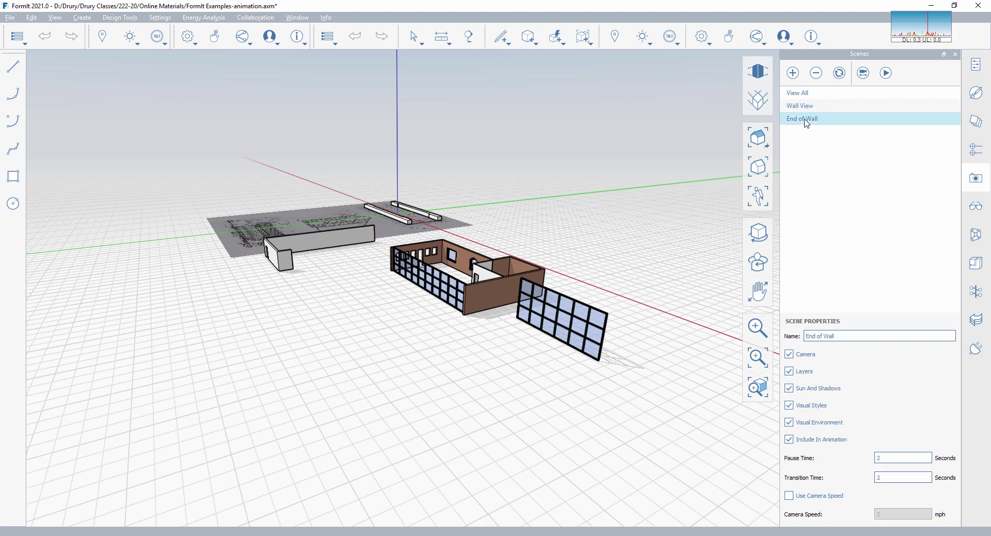
pyautogui.doubleClick(806, 122)
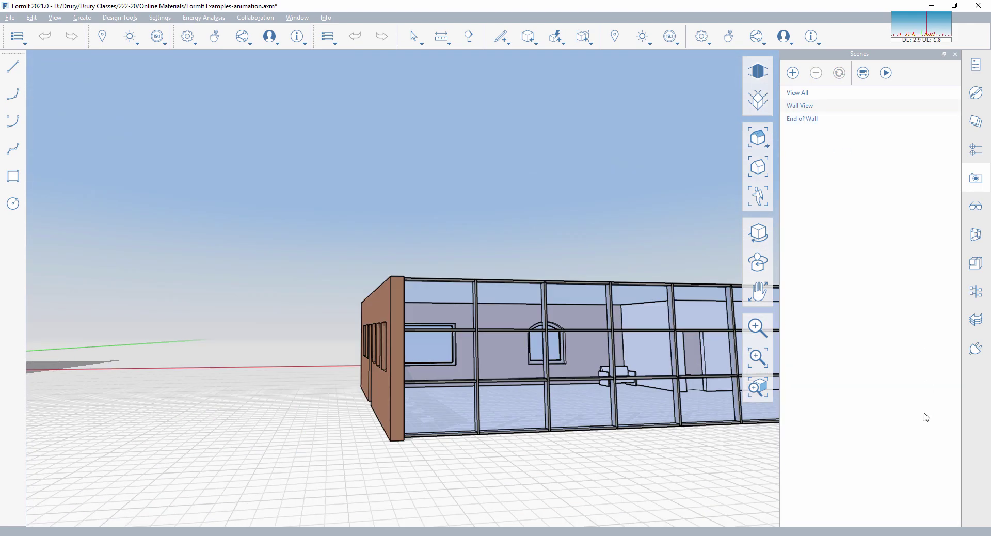
pyautogui.click(838, 121)
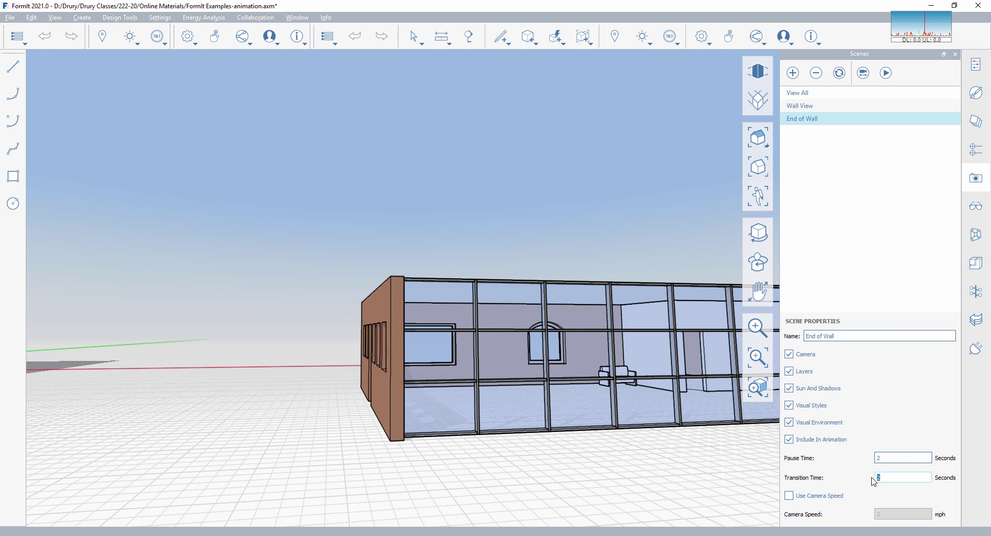
pyautogui.click(894, 458)
pyautogui.write('0')
pyautogui.press('Tab')
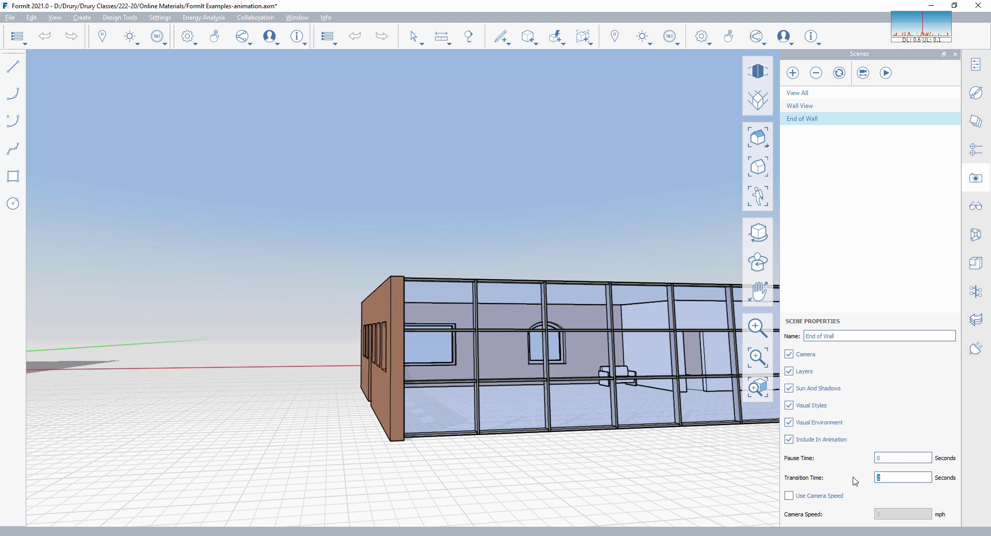
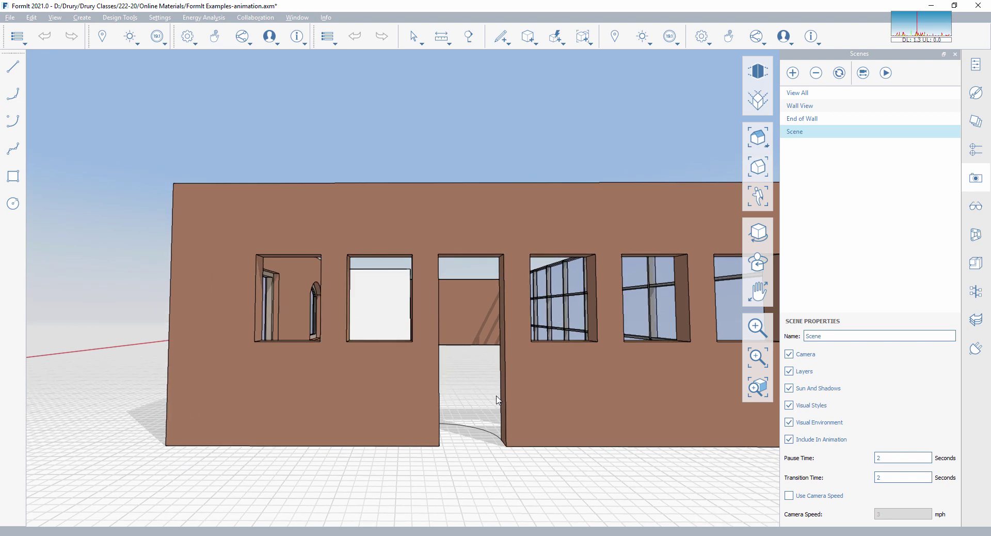
# Step: Rename the new scene facing the doorway in the brick wall as Door
pyautogui.moveTo(836, 333); pyautogui.dragTo(802, 339)
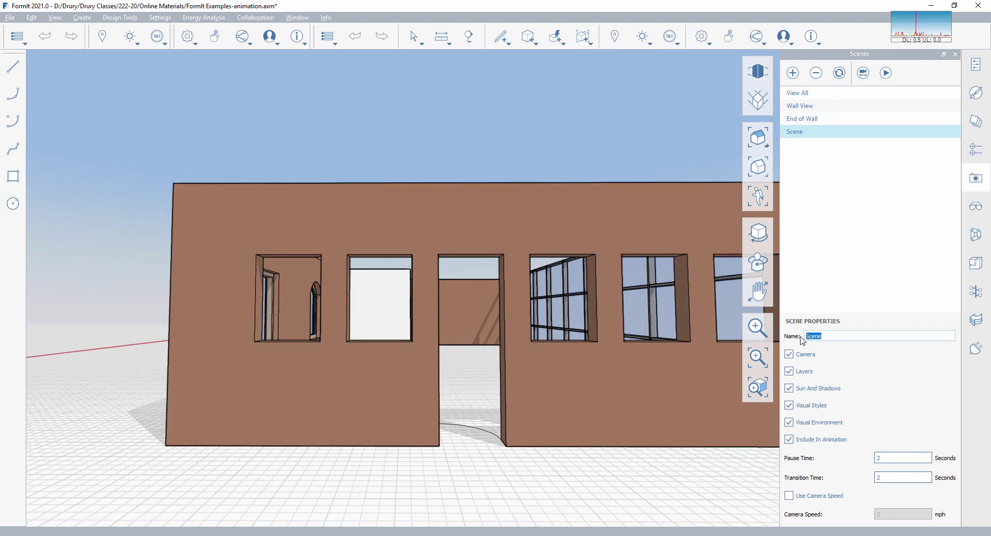
pyautogui.press('Return')
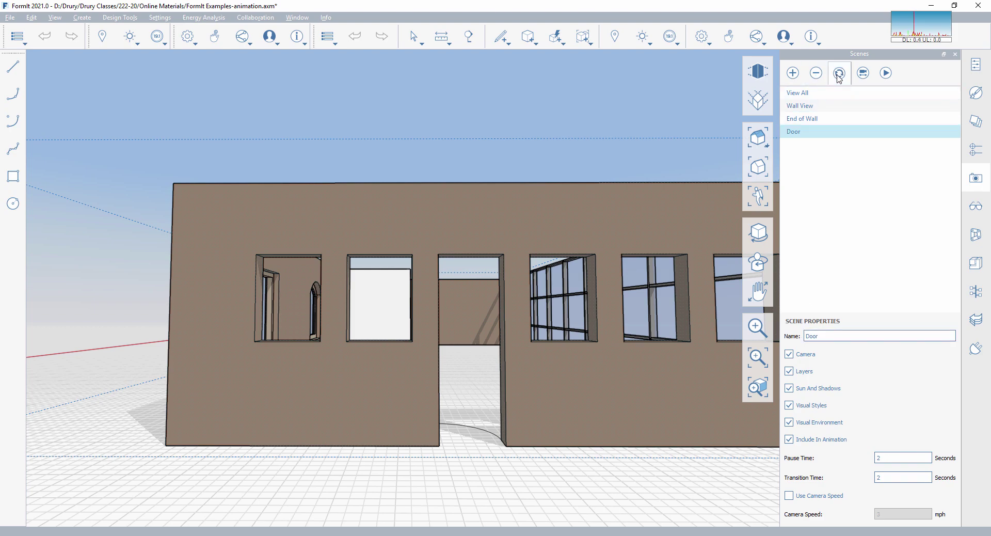
# Step: Review the End of Wall, Wall View and View All scenes in turn and play the whole scene animation
pyautogui.click(804, 121)
pyautogui.click(804, 121)
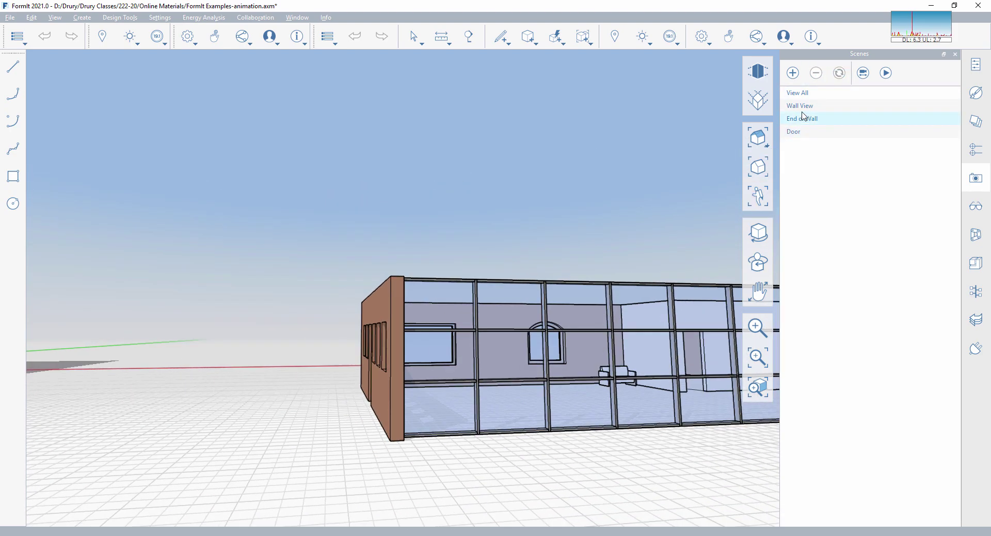
pyautogui.click(803, 107)
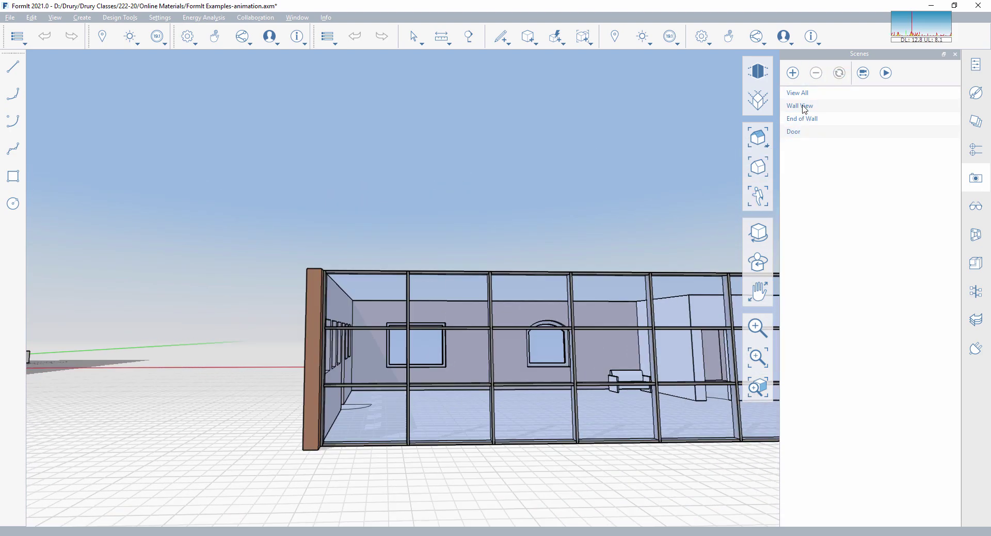
pyautogui.click(802, 94)
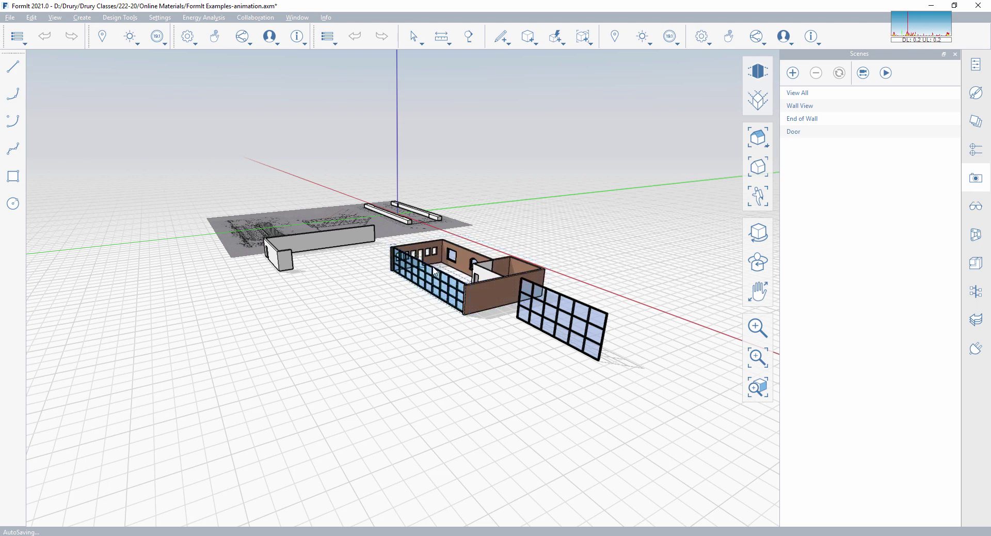
pyautogui.click(886, 72)
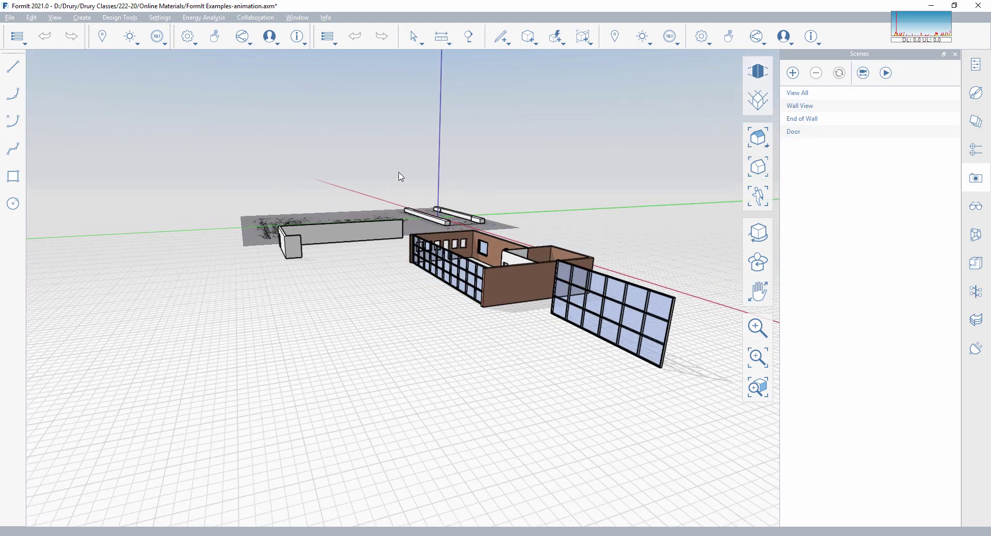
# Step: Add a scene looking down into the roofless brick building from its windowed end wall and name it Interior View Above
pyautogui.moveTo(448, 195); pyautogui.dragTo(511, 318, button='middle')
pyautogui.scroll(5, 289, 351)
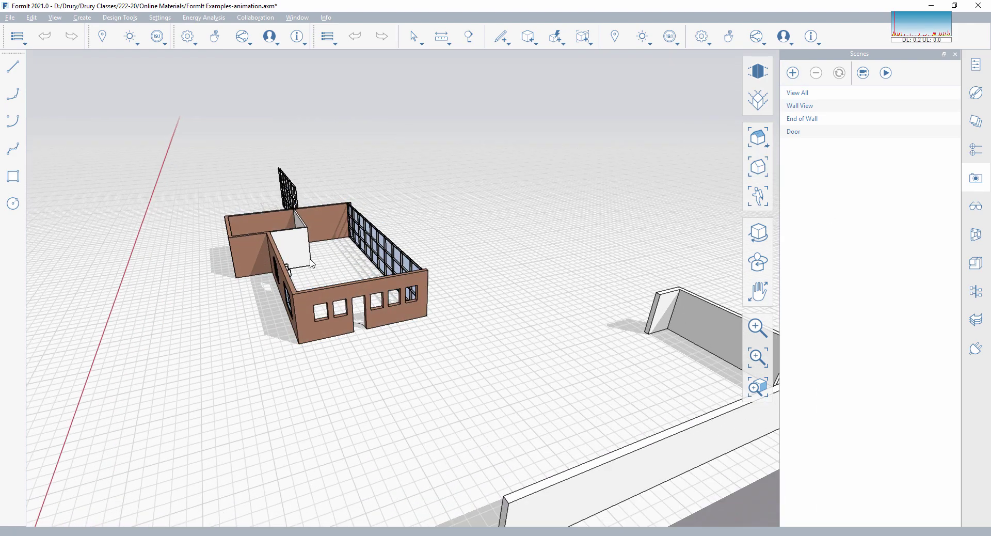
pyautogui.moveTo(332, 320); pyautogui.dragTo(340, 309, button='middle')
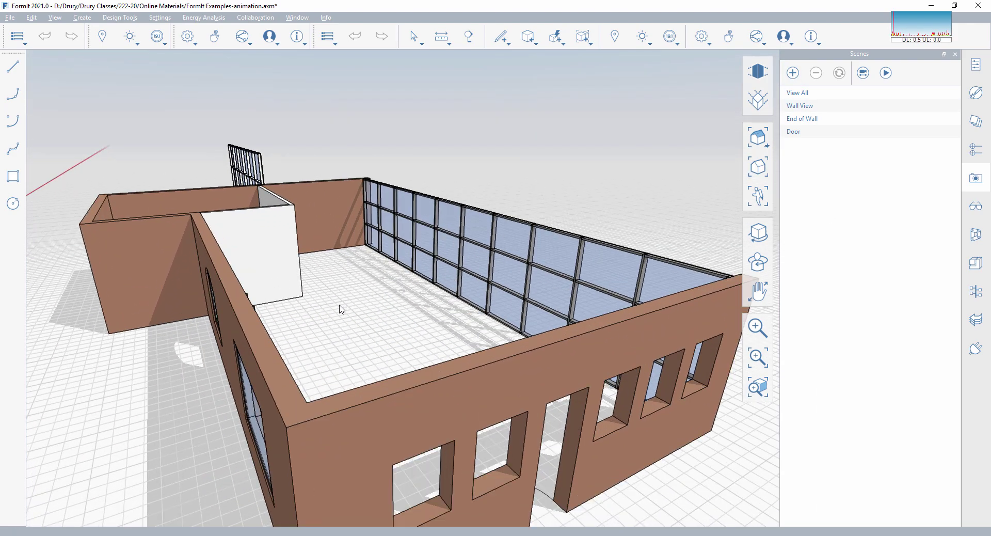
pyautogui.scroll(2, 340, 308)
pyautogui.scroll(-2, 340, 307)
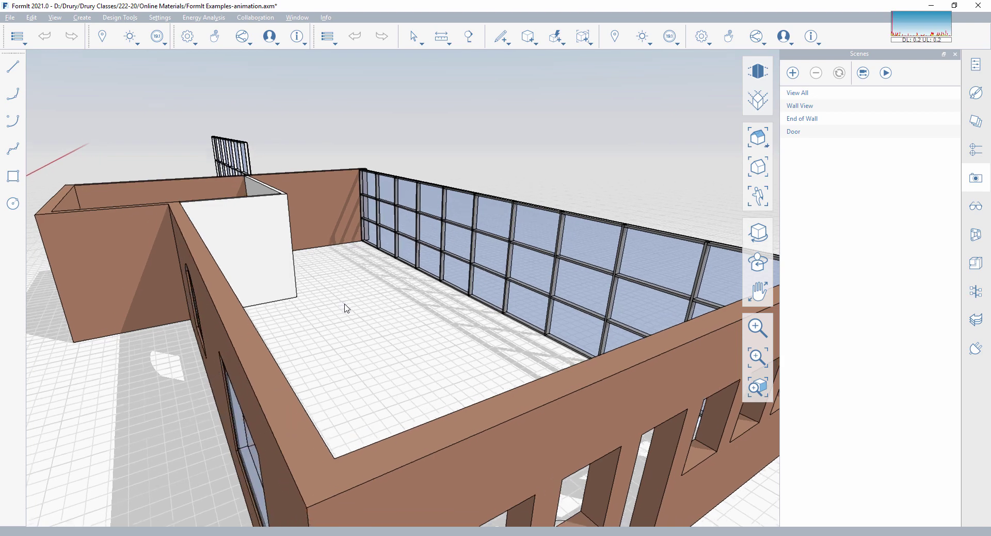
pyautogui.scroll(1, 347, 309)
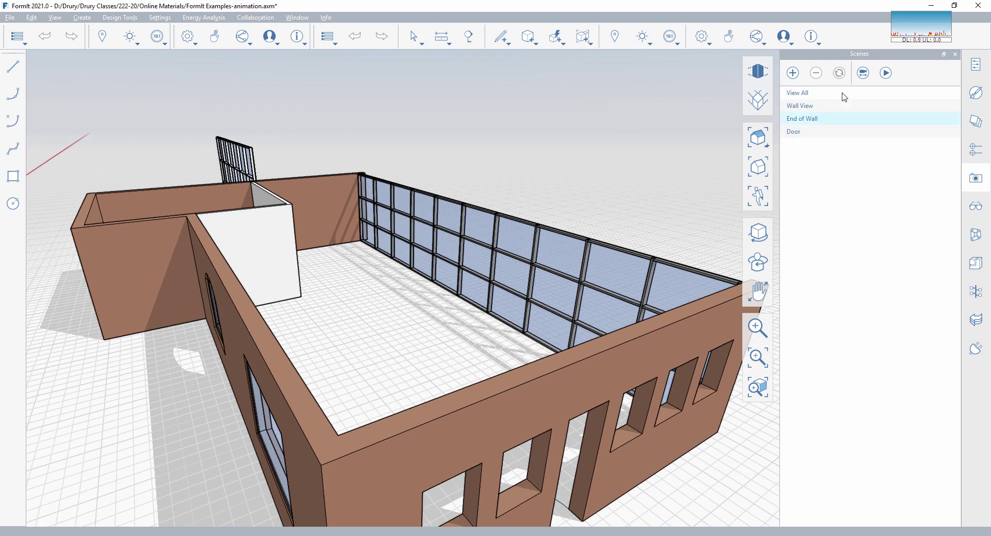
pyautogui.click(794, 73)
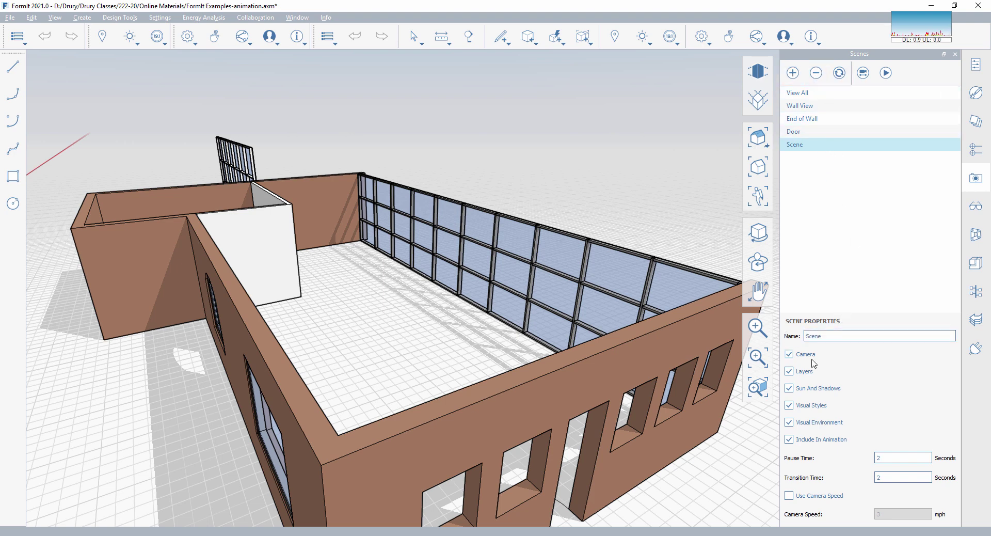
pyautogui.click(835, 337)
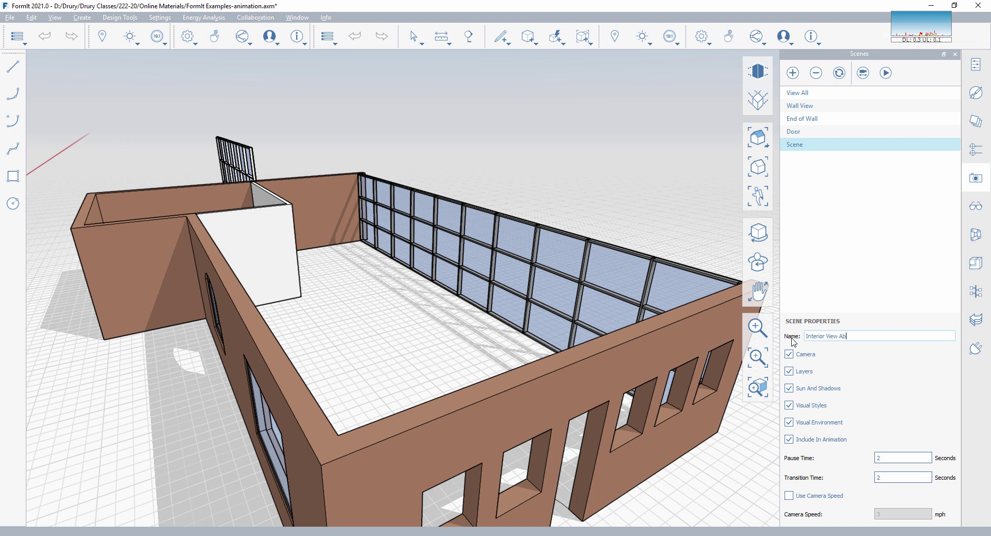
pyautogui.press('Return')
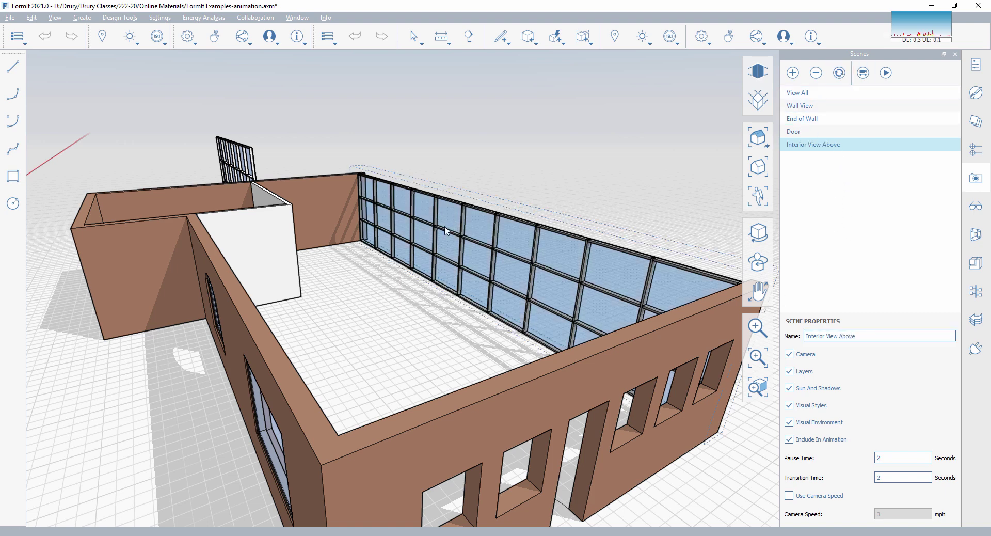
# Step: Add another scene from above, facing the glazed wall across the interior partition, and name it Interior View Above 2
pyautogui.scroll(5, 496, 263)
pyautogui.click(813, 145)
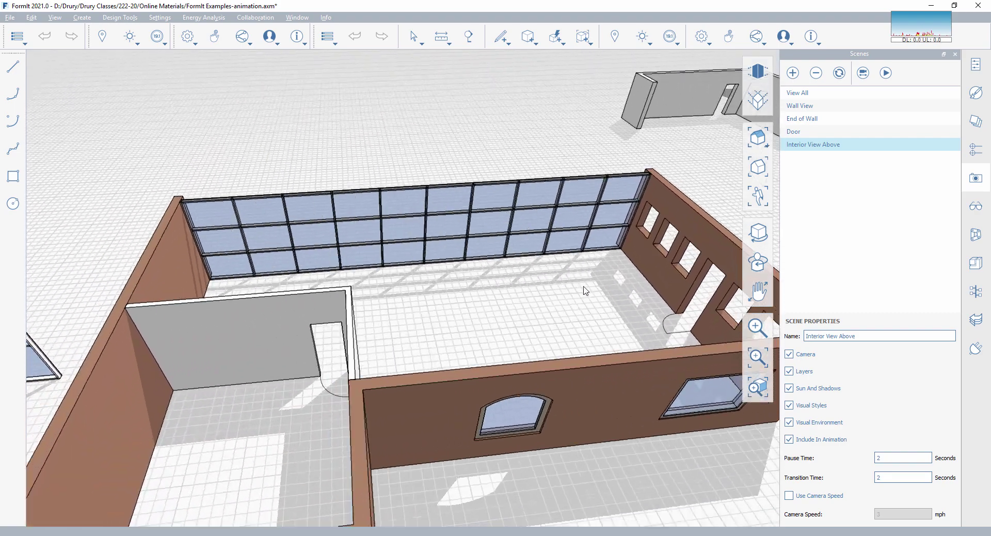
pyautogui.click(794, 73)
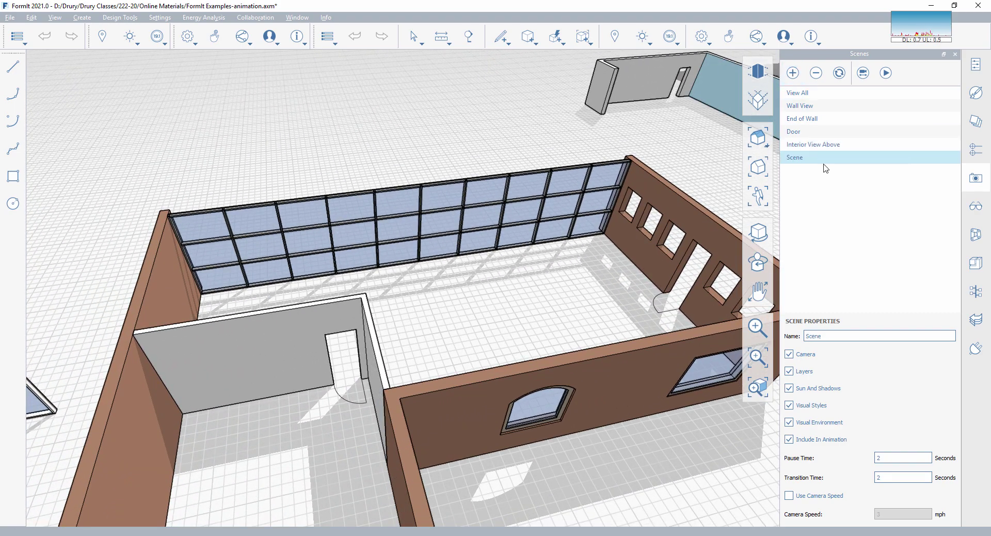
pyautogui.click(836, 340)
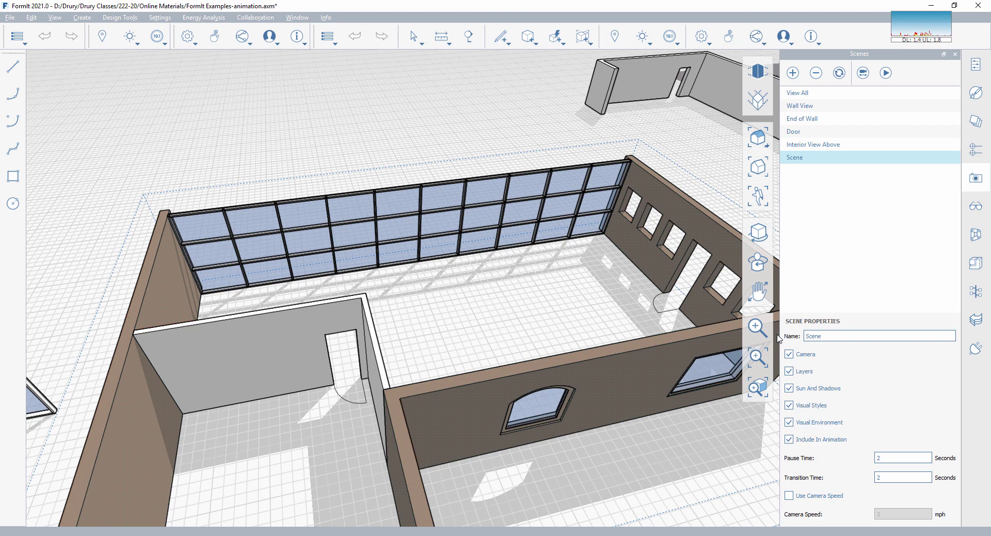
pyautogui.hotkey('ctrl', 'a')
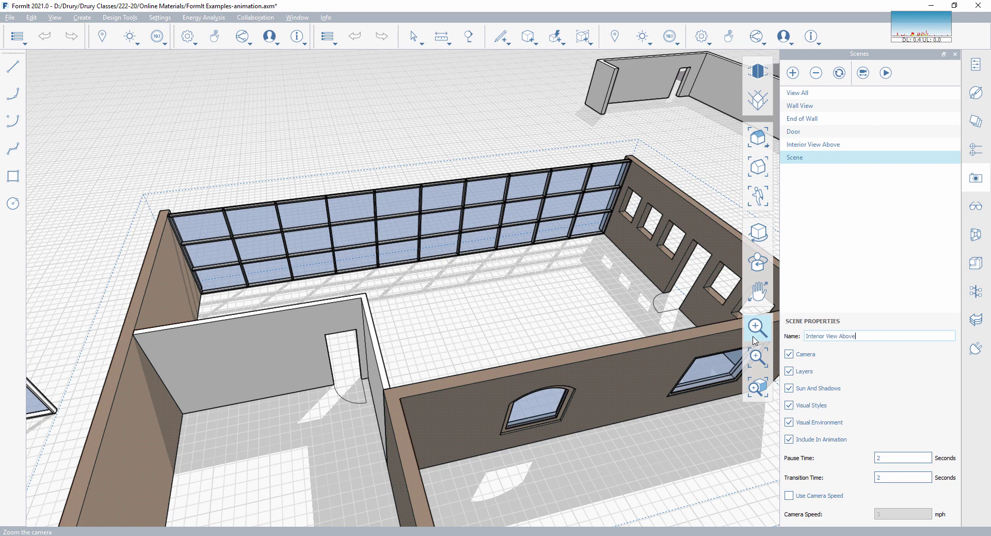
pyautogui.write('Interior View Above 2')
pyautogui.press('Return')
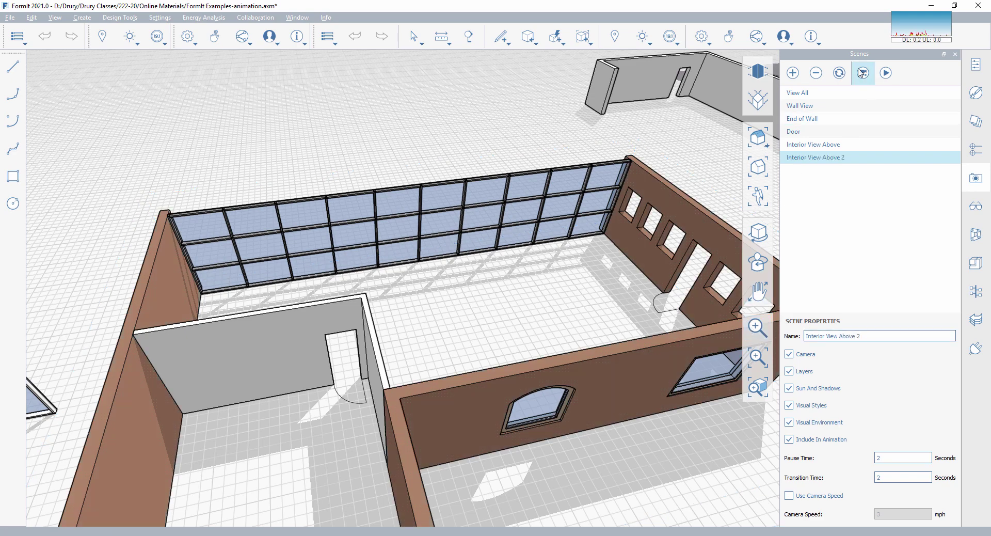
# Step: Set the Interior View Above 2 scene's pause time to 0 seconds and its transition time to 4 seconds
pyautogui.click(839, 73)
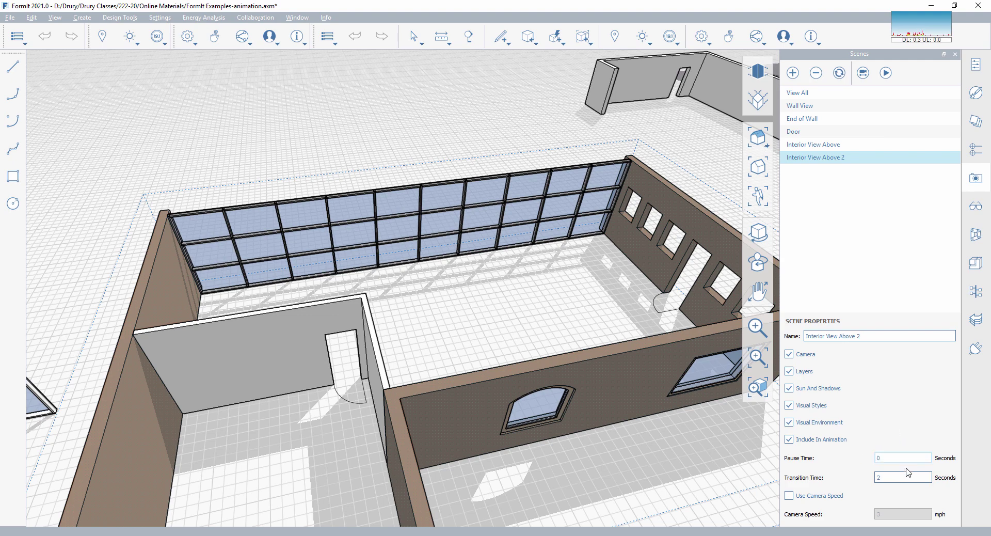
pyautogui.press('Tab')
pyautogui.write('4')
# Step: Set the Interior View Above scene's pause time to 0 seconds and its transition time to 4 seconds
pyautogui.click(814, 149)
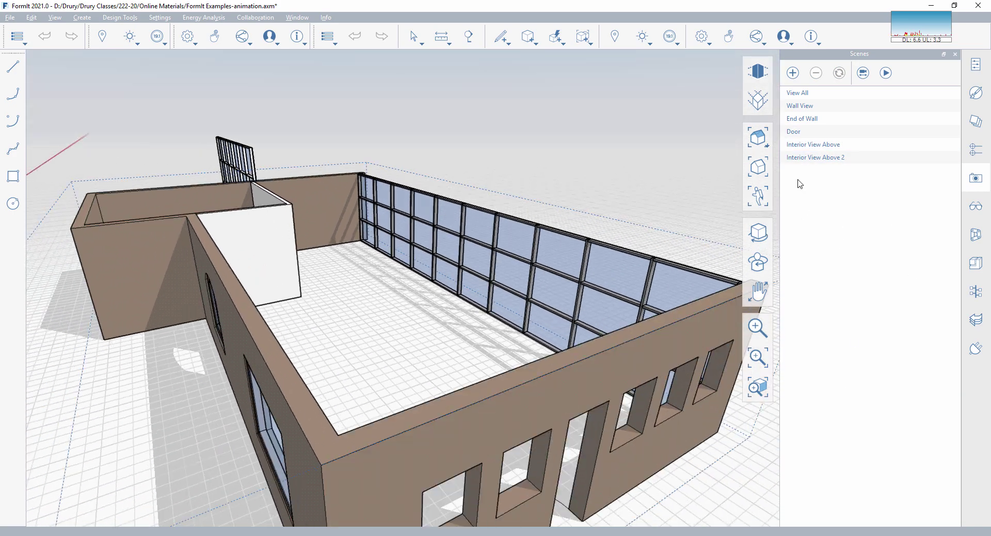
pyautogui.click(814, 144)
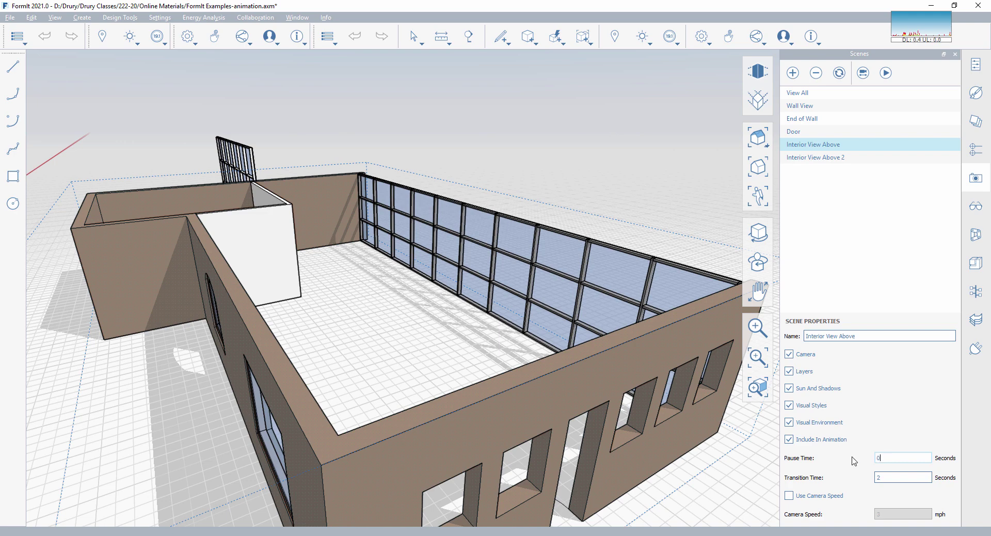
pyautogui.write('0')
pyautogui.press('Tab')
pyautogui.write('4')
pyautogui.press('Tab')
pyautogui.click(892, 456)
# Step: Set the Door scene's pause time to 0 seconds and its transition time to 4 seconds
pyautogui.click(803, 132)
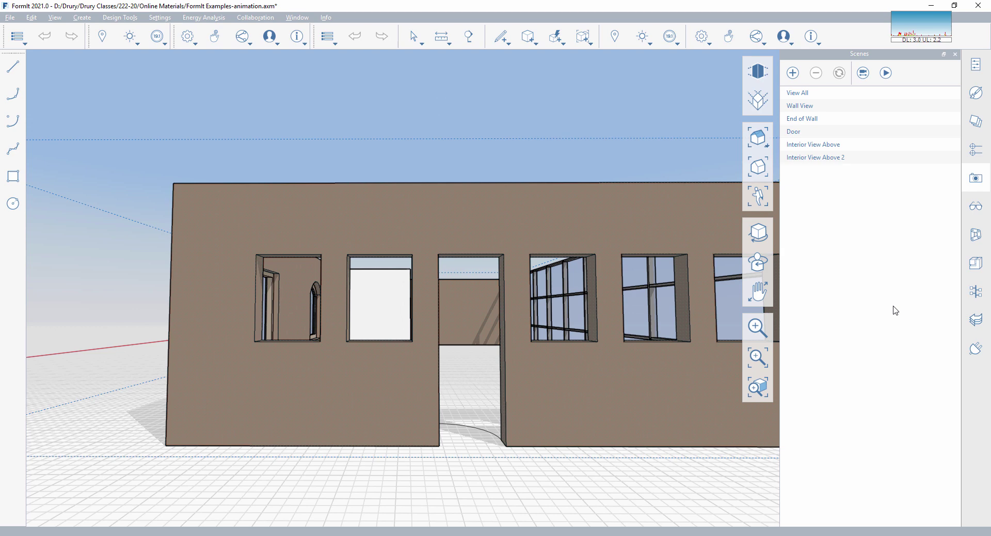
pyautogui.click(794, 132)
pyautogui.doubleClick(880, 458)
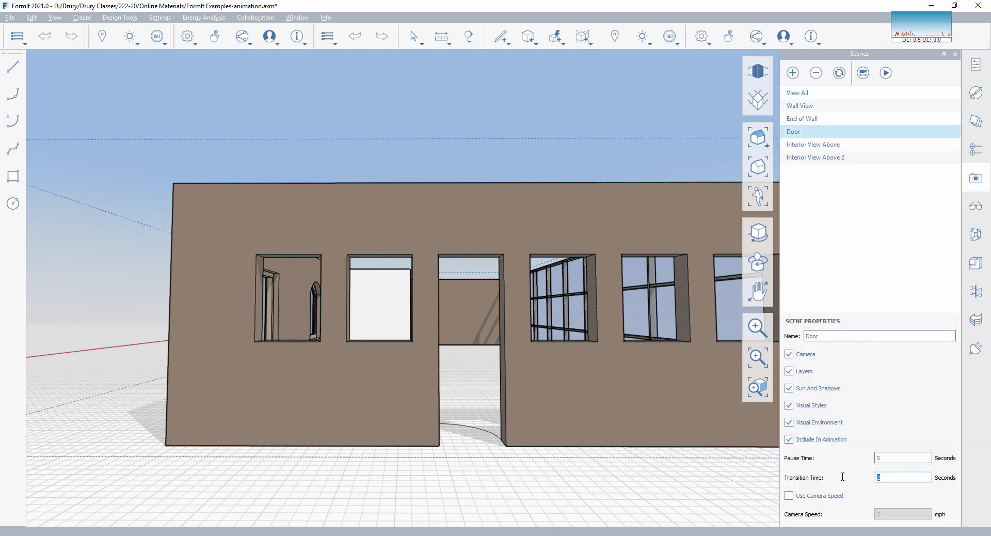
pyautogui.write('4')
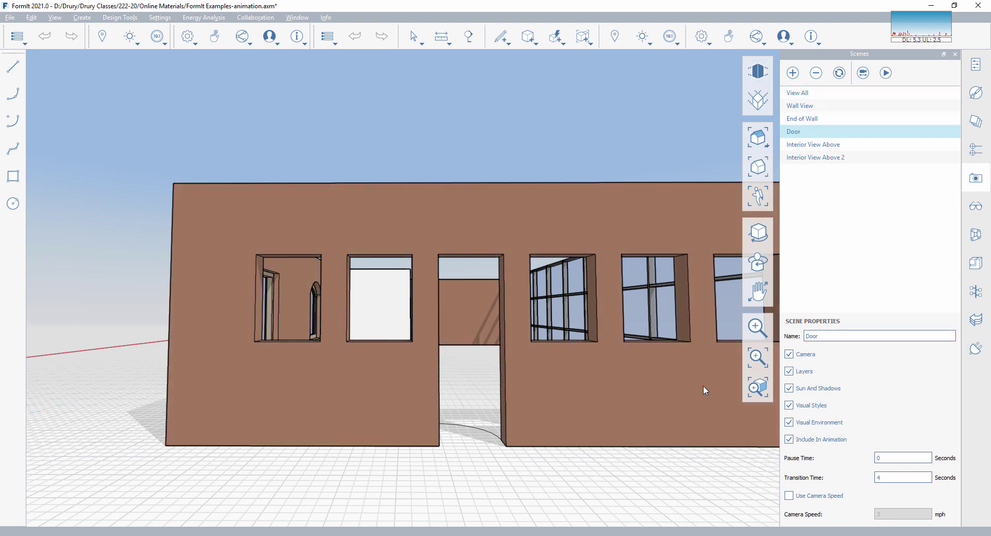
# Step: Check the pause and transition times of the End of Wall and Wall View scenes, and return to the View All scene
pyautogui.click(801, 120)
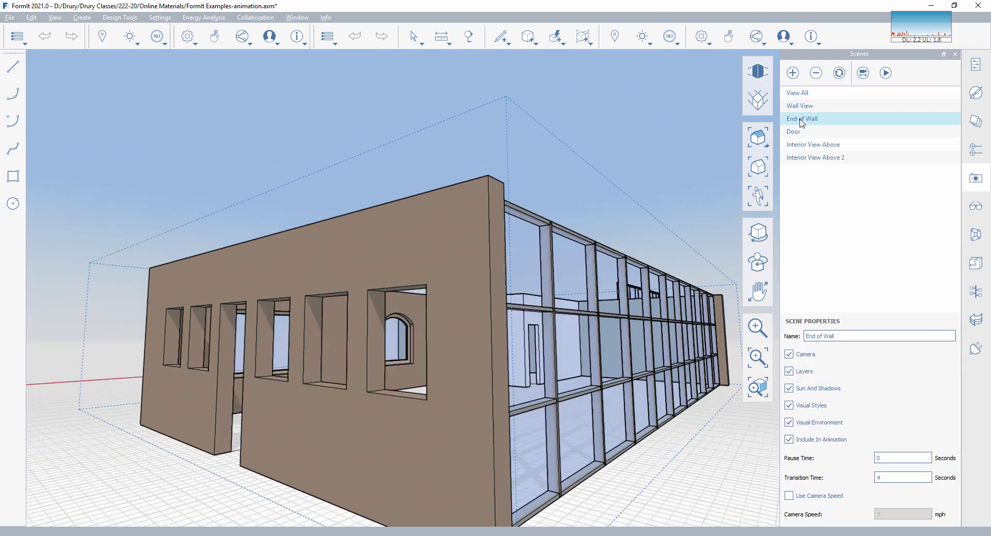
pyautogui.click(804, 108)
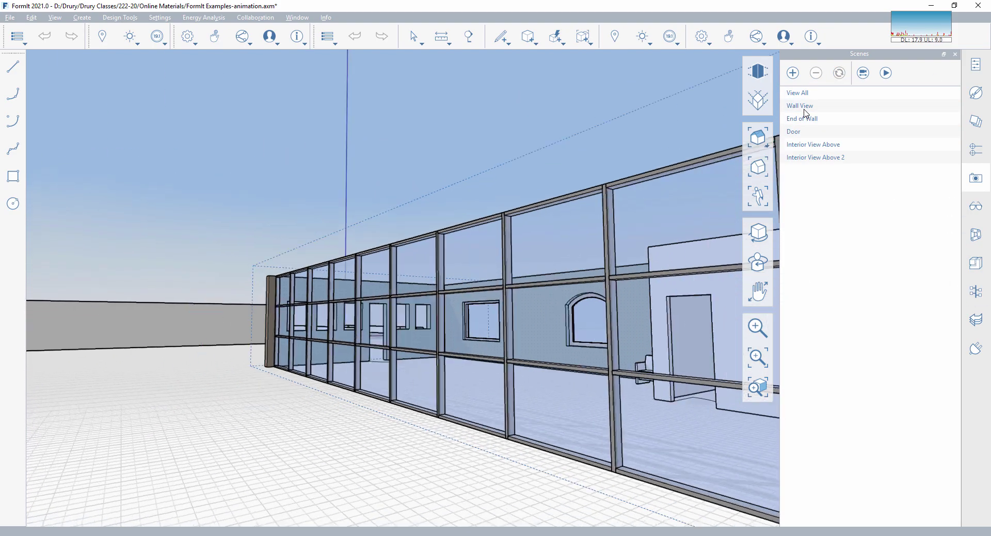
pyautogui.click(803, 107)
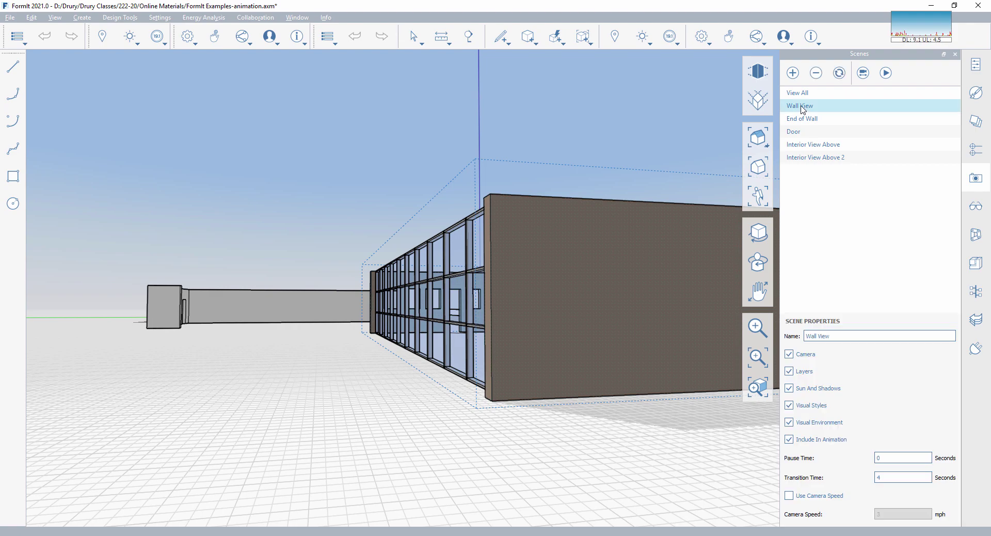
pyautogui.click(800, 93)
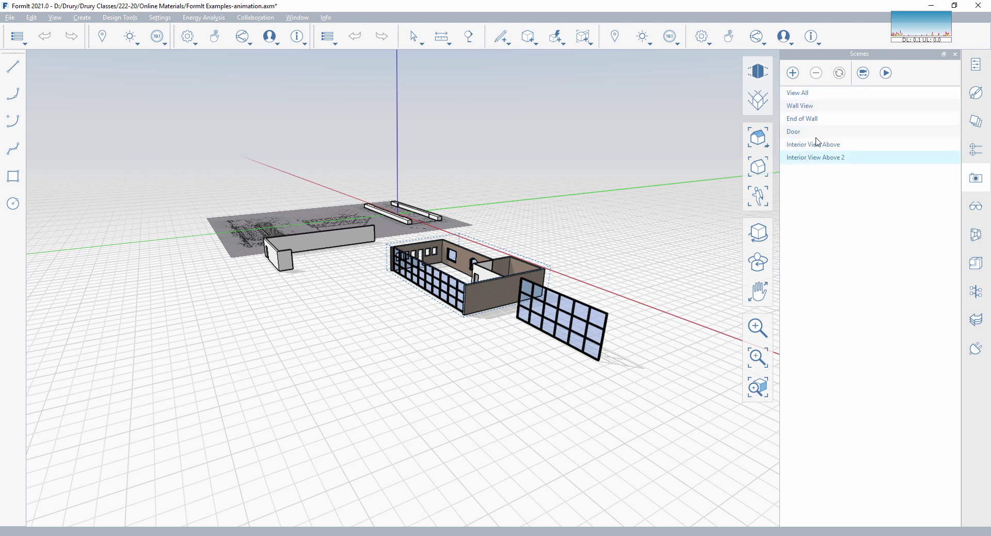
# Step: Clear the selection, play the full scene animation from the View All view, and stop it when it loops back
pyautogui.press('Escape')
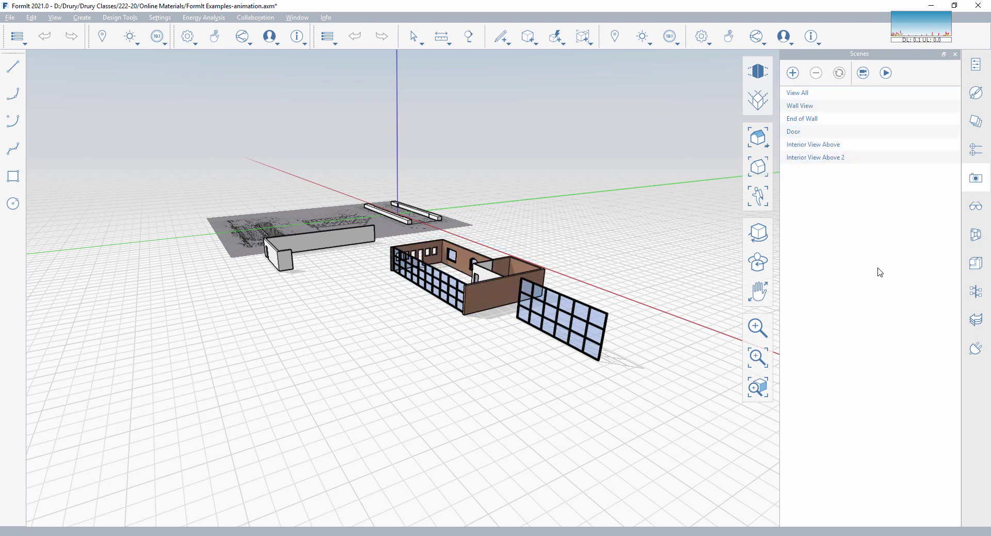
pyautogui.click(886, 75)
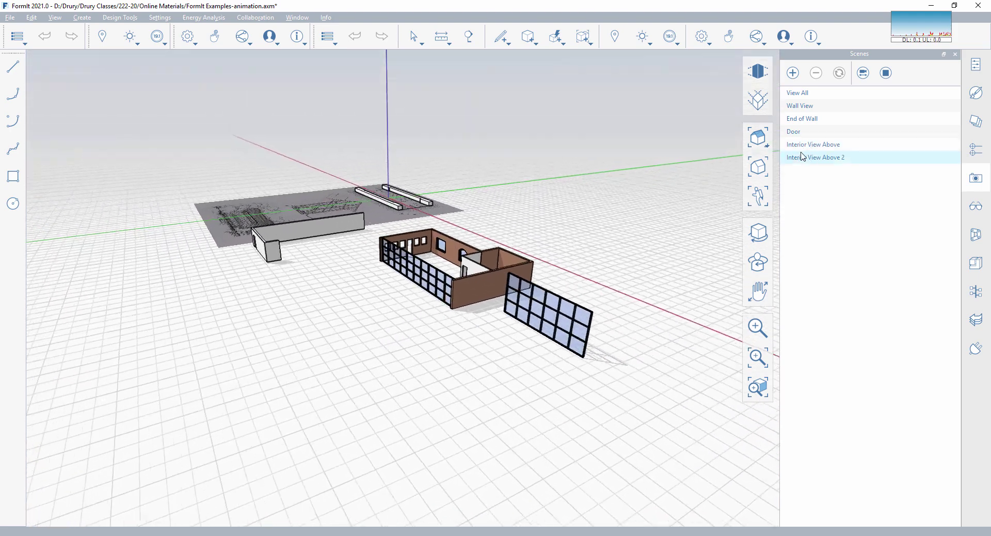
pyautogui.click(887, 73)
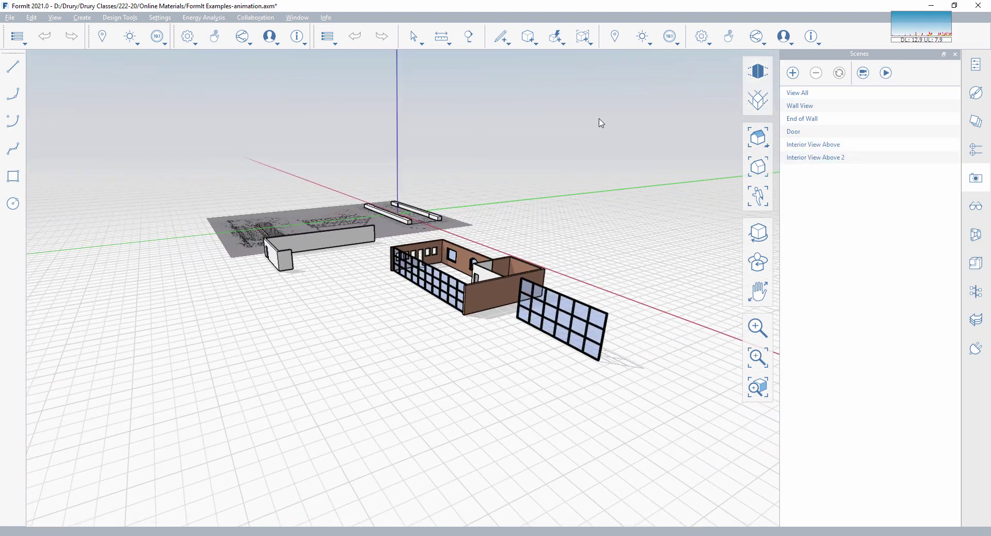